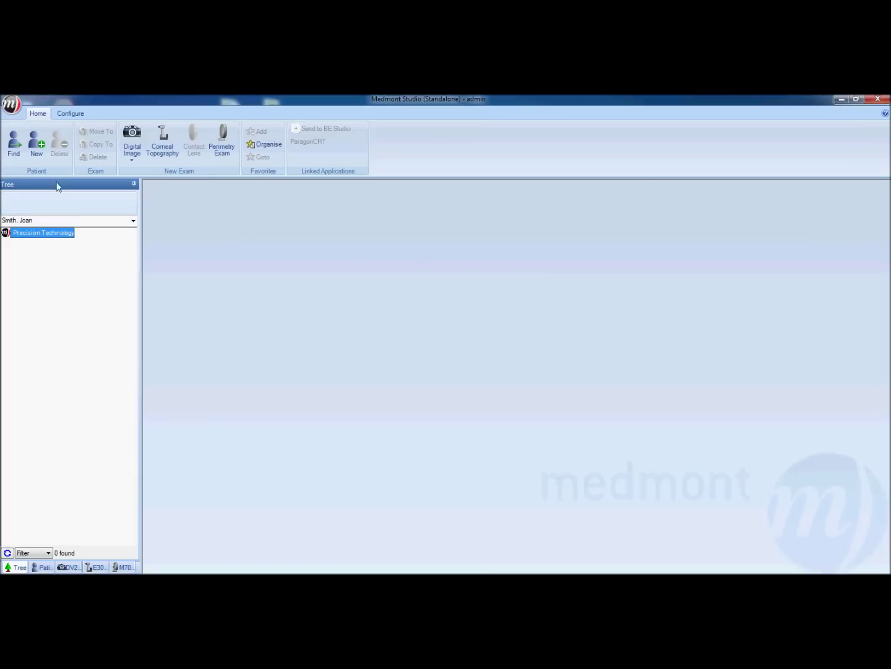
Step: Start a new patient record titled Miss and enter the patient's last and first name
click(36, 144)
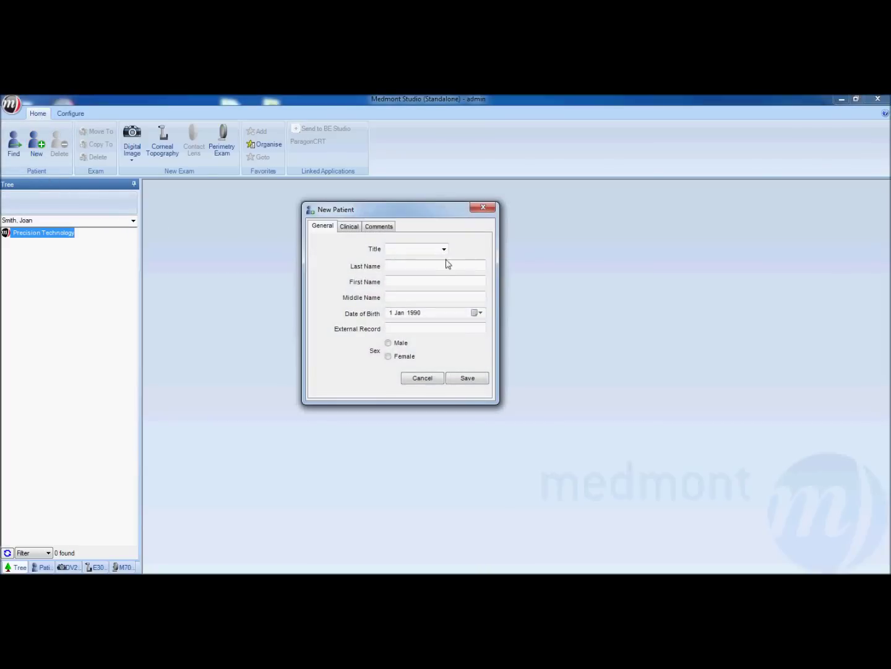
click(445, 250)
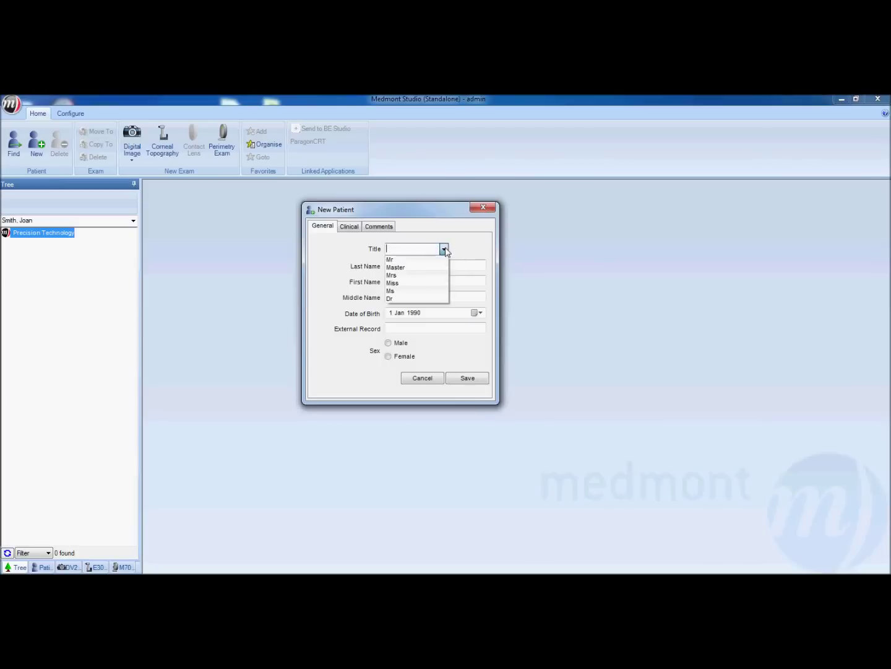
click(407, 282)
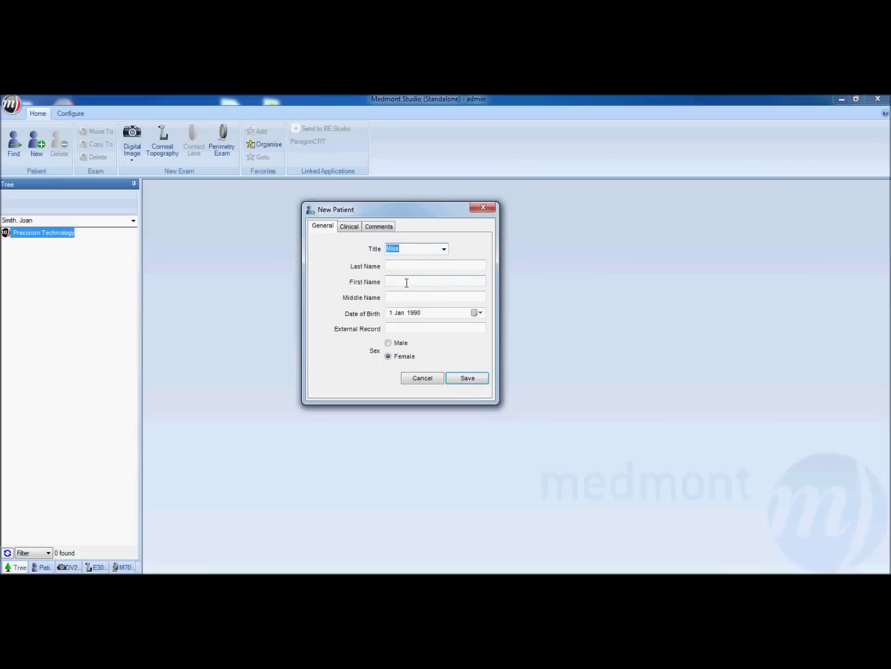
key(Tab)
key(Tab)
key(Tab)
key(Tab)
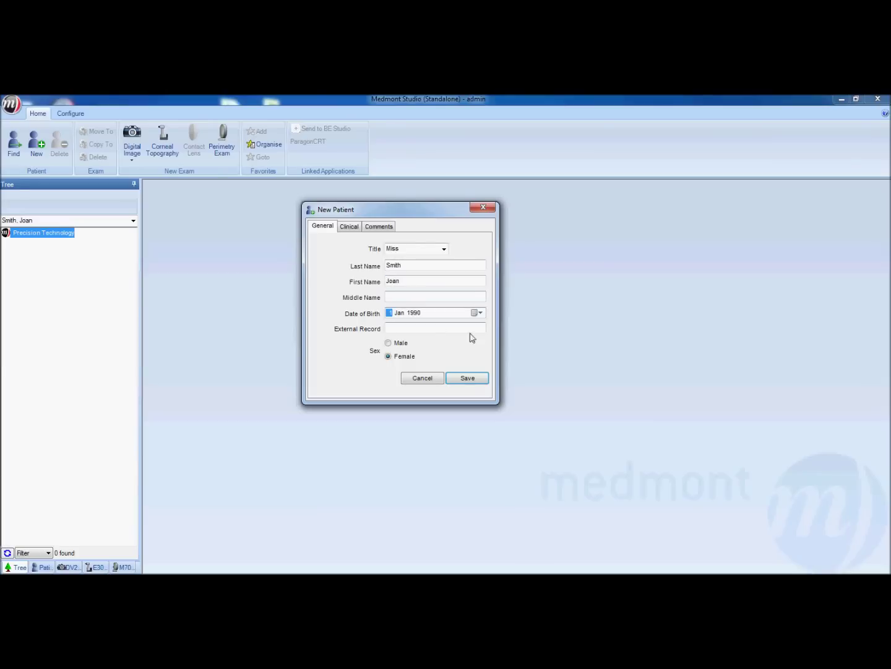
Step: Set the date of birth to 3 March 1980 via the calendar, correcting the year
click(478, 312)
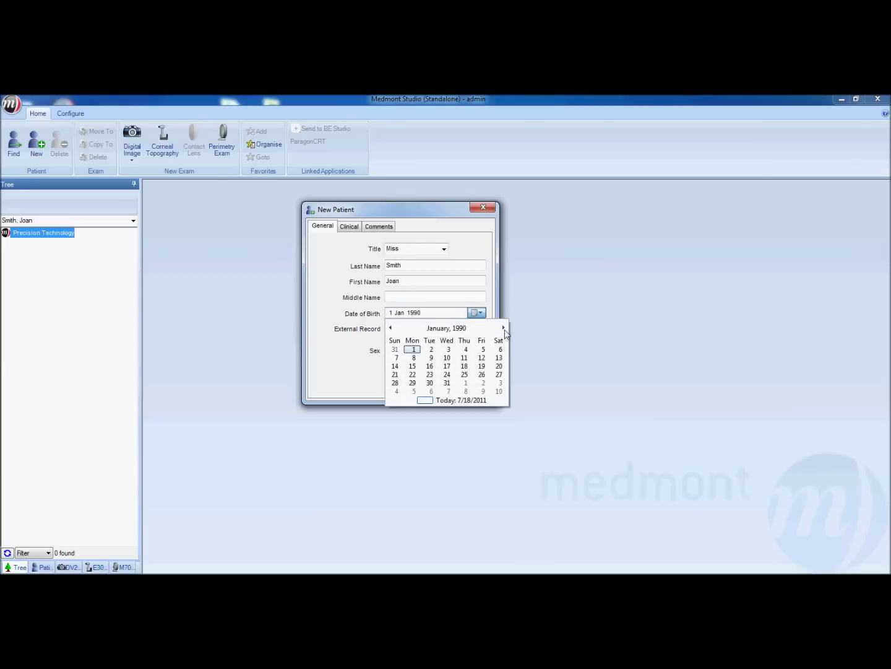
click(503, 328)
click(504, 327)
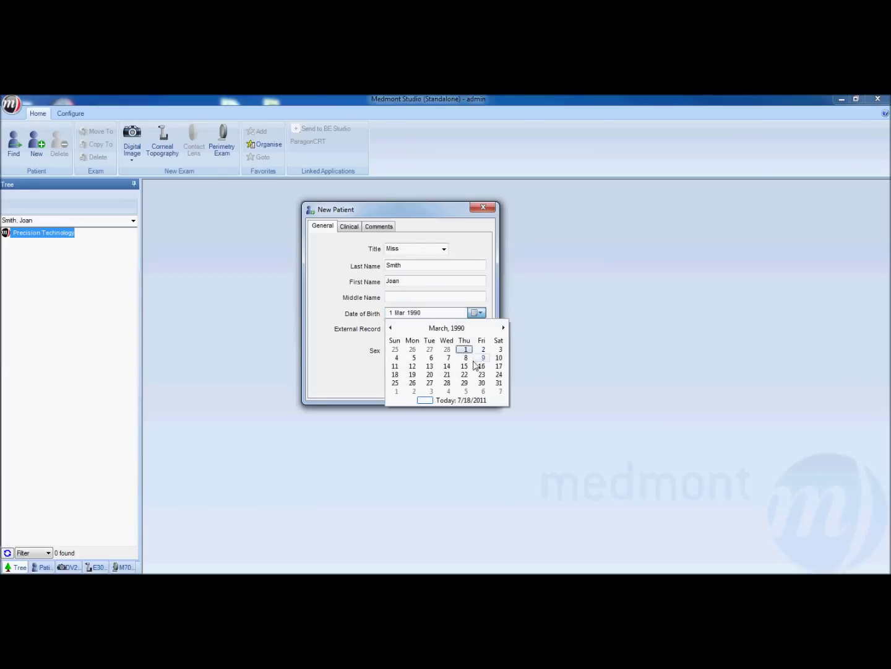
click(502, 351)
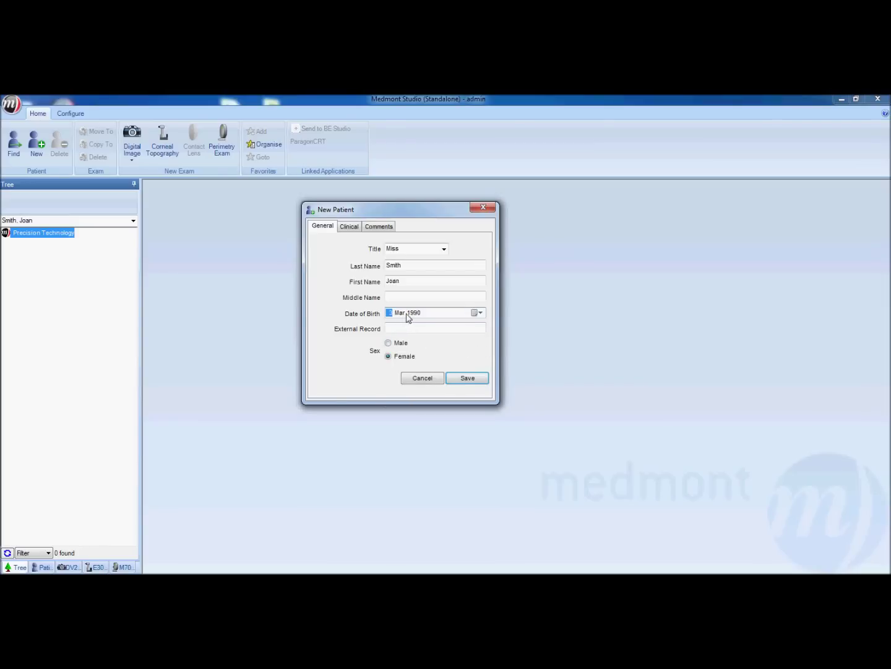
click(411, 313)
text(1)
key(Tab)
Step: Assign the patient to the A2 Imports category on the Clinical tab
click(348, 227)
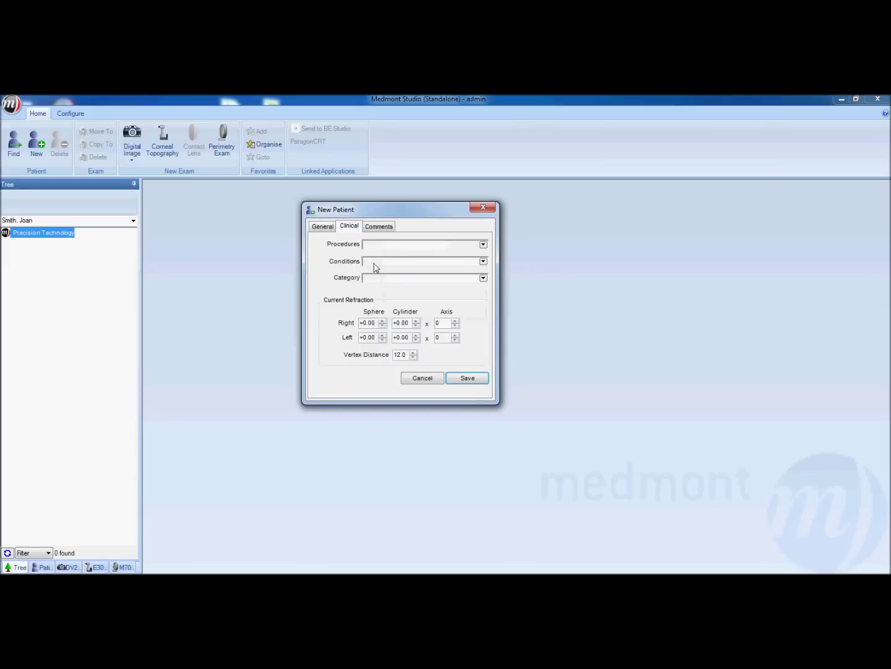
click(385, 280)
click(384, 299)
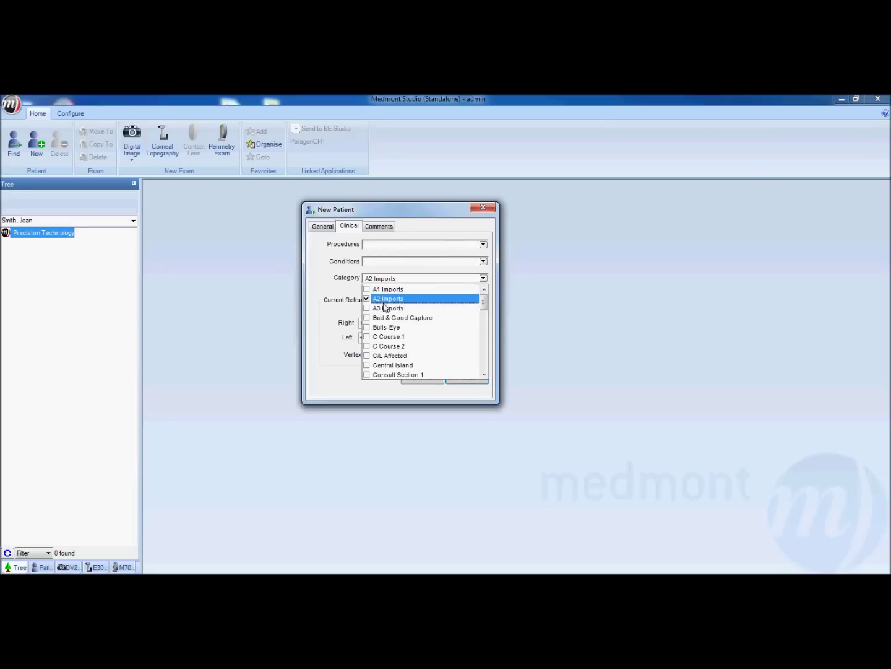
key(Return)
Step: Enter refraction right -3 / -2 × 180, left -2.75 / -1.75 × 180, and save the patient
click(374, 323)
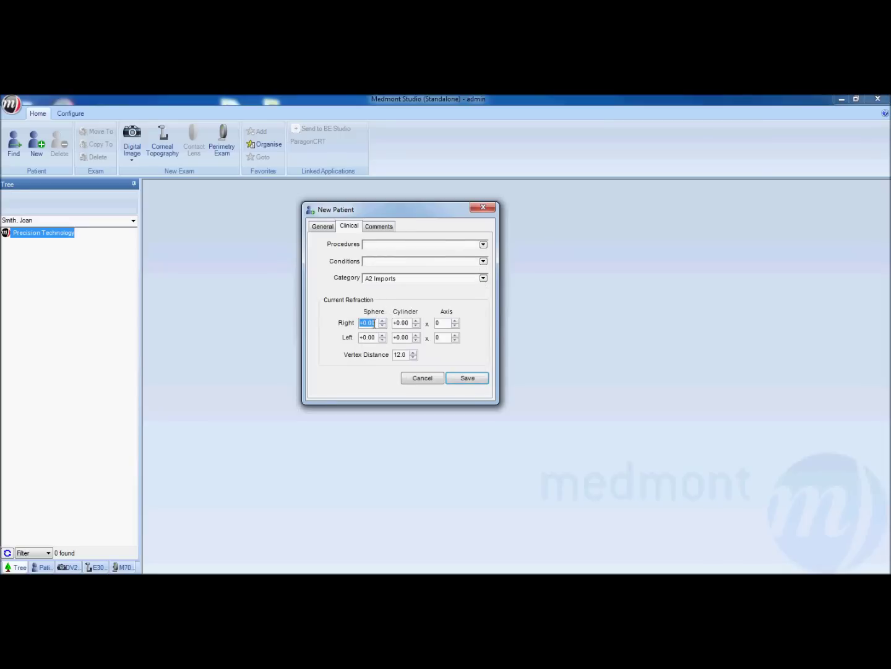
text(-3)
key(Tab)
text(-2.)
key(Tab)
text(180)
key(Tab)
text(-2.75)
key(Tab)
text(-1.75180)
click(459, 378)
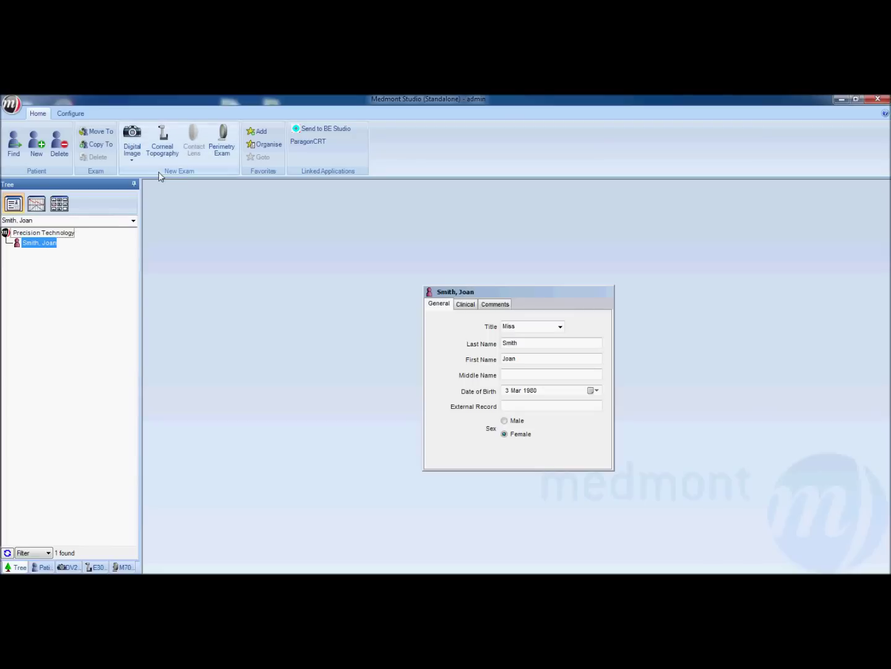
Step: Launch a Corneal Topography exam for the newly saved patient from the Home ribbon
click(164, 149)
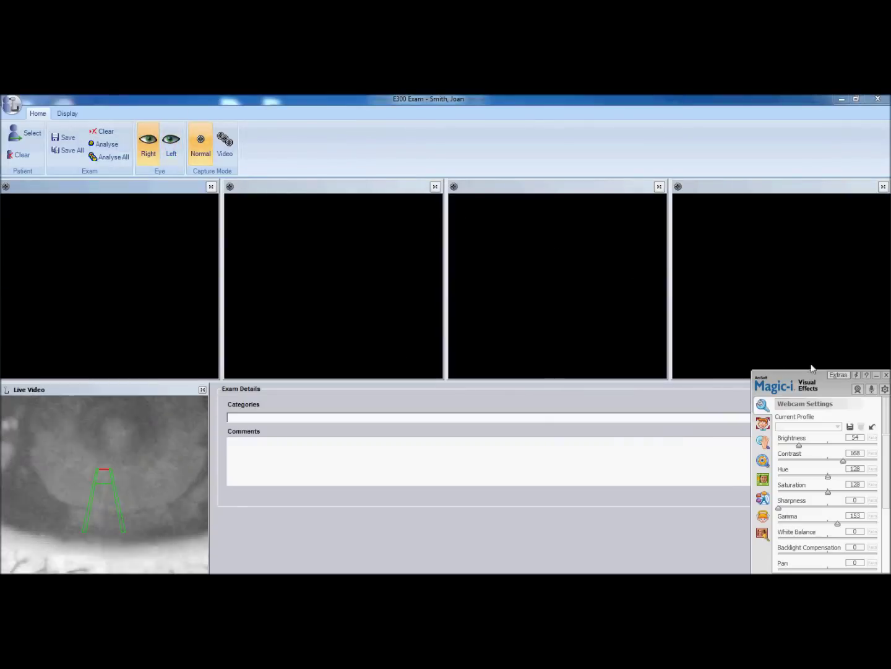
Step: Close the Magic-i webcam settings panel in the E300 exam window
click(877, 375)
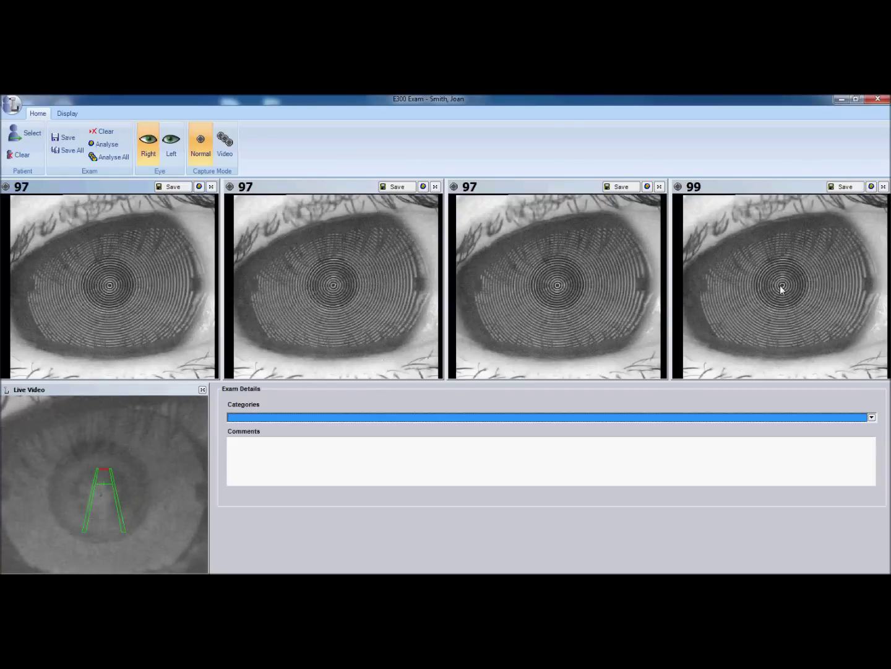
right_click(782, 289)
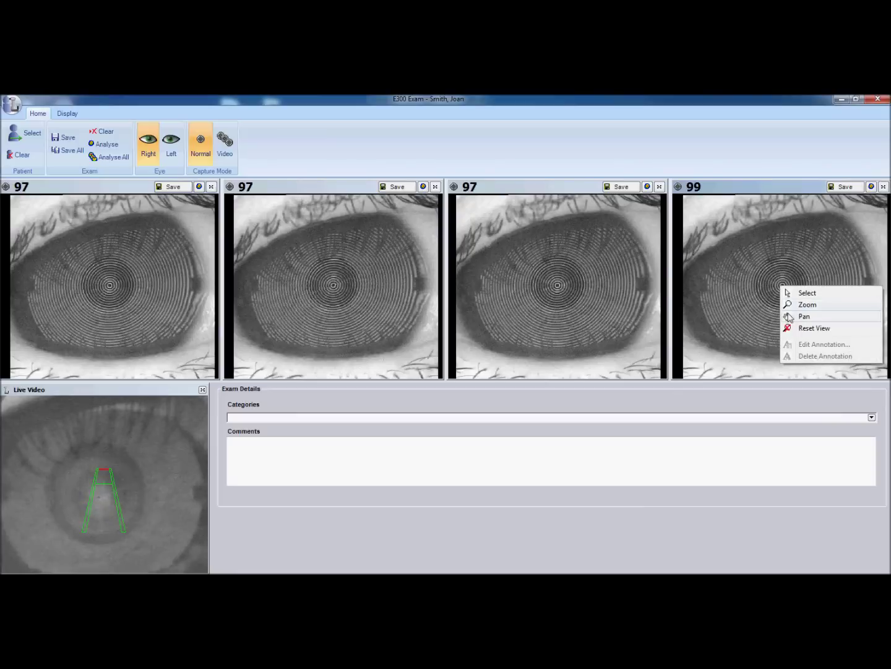
click(806, 305)
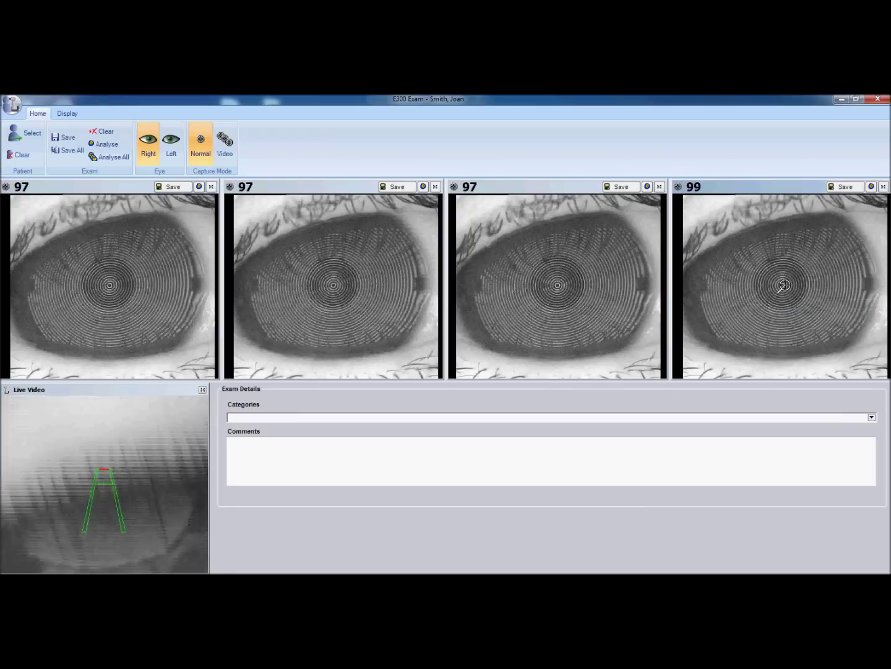
click(783, 285)
click(782, 287)
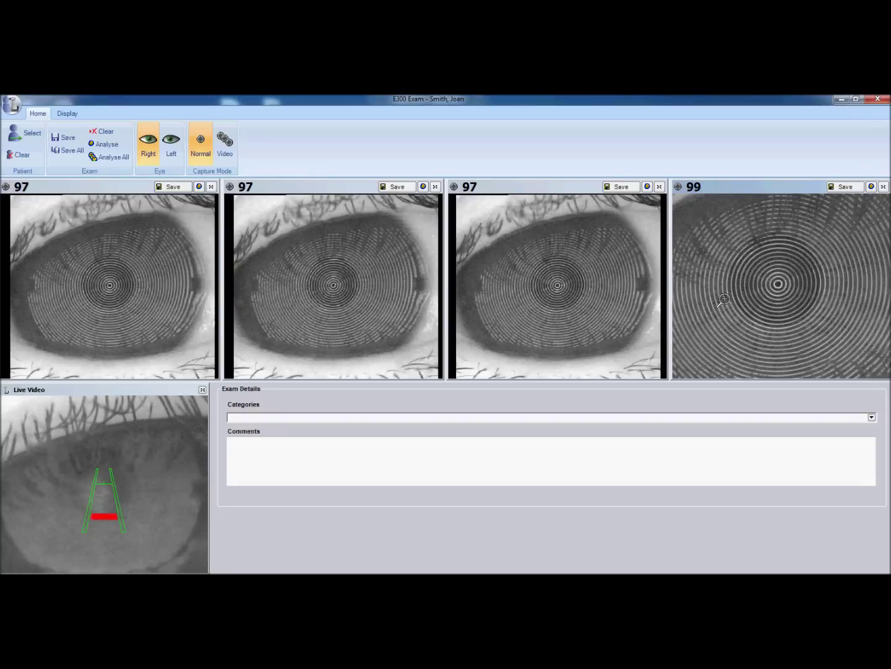
right_click(780, 307)
click(787, 349)
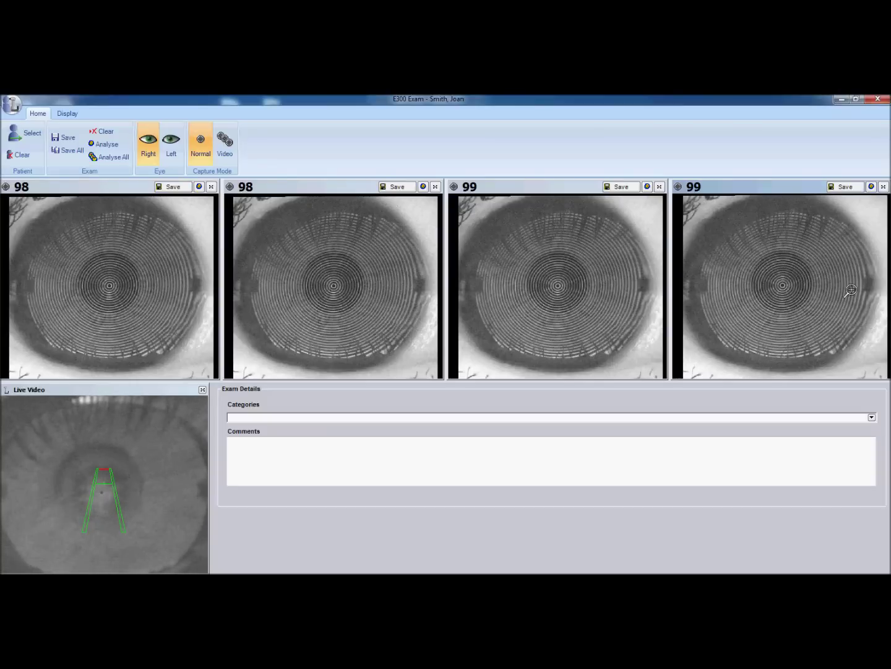
Step: Magnify the centre of the fourth capture to inspect its rings
right_click(784, 287)
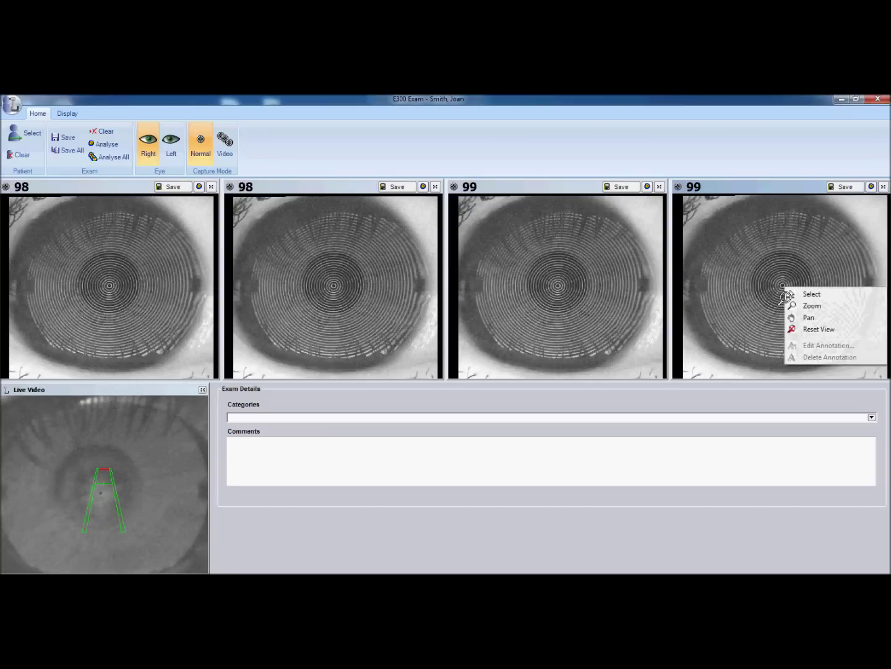
key(Escape)
click(784, 284)
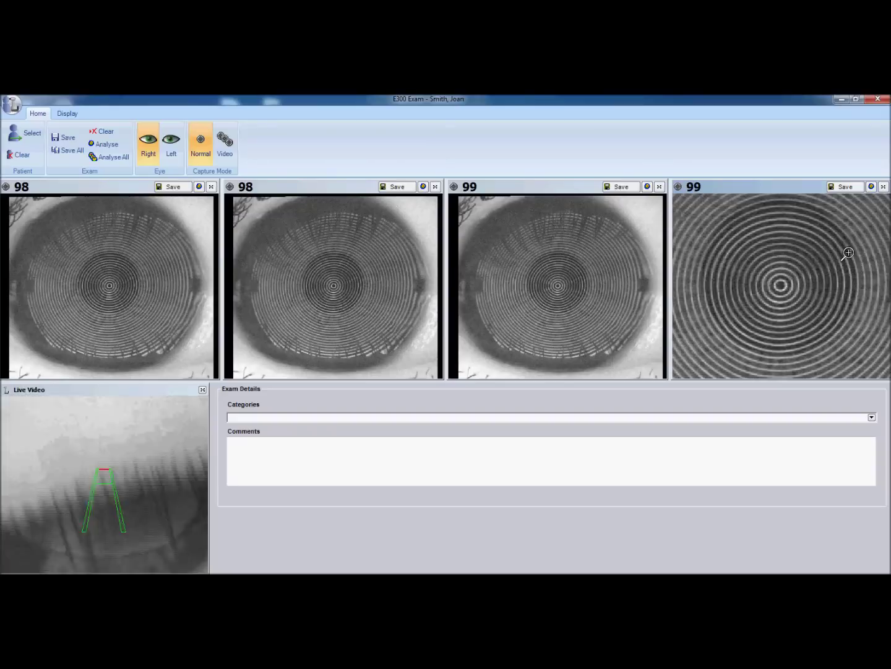
Step: Save the fourth capture, close the Magic-i panel, and reset the capture to full view
click(845, 187)
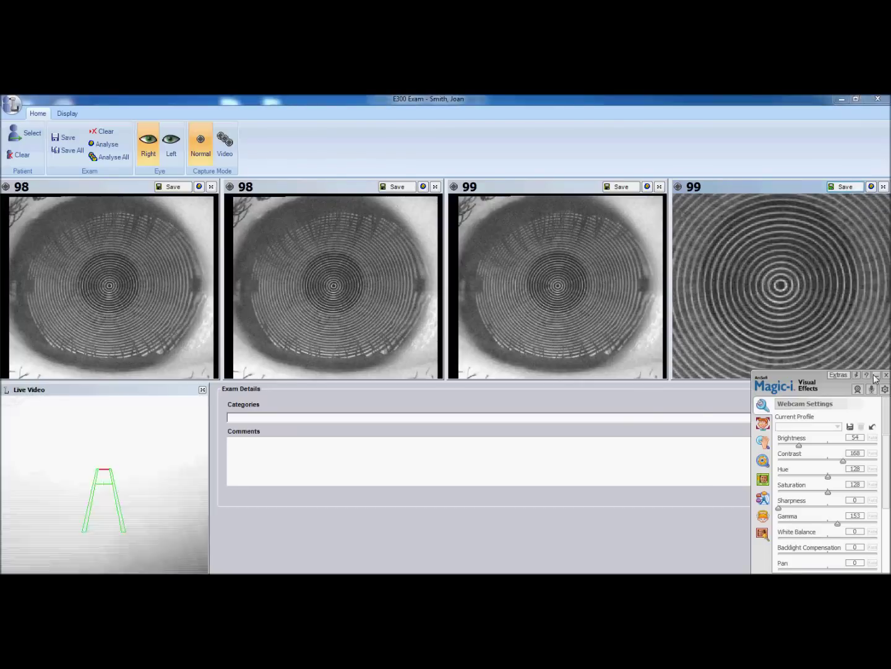
click(876, 375)
right_click(799, 307)
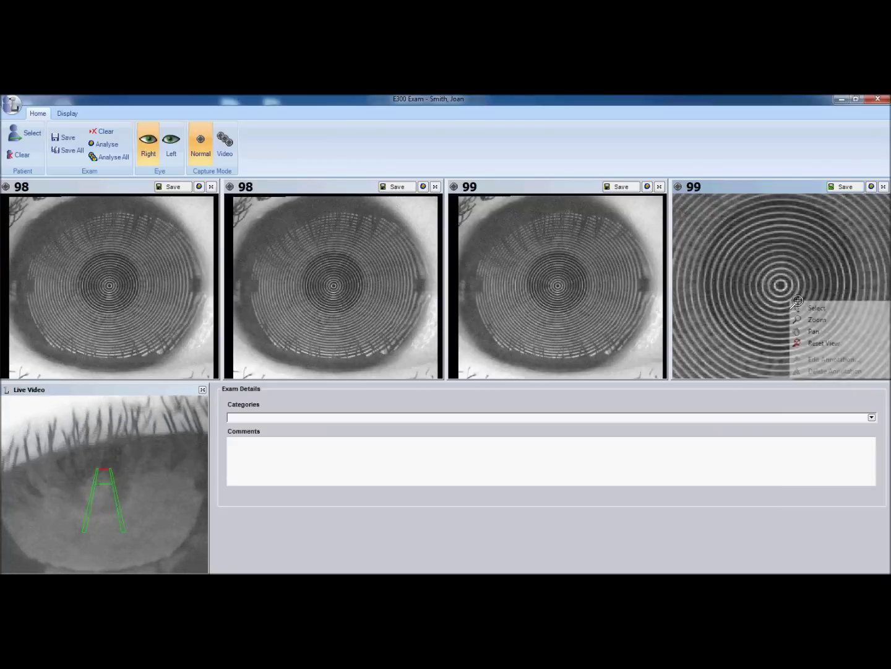
click(806, 342)
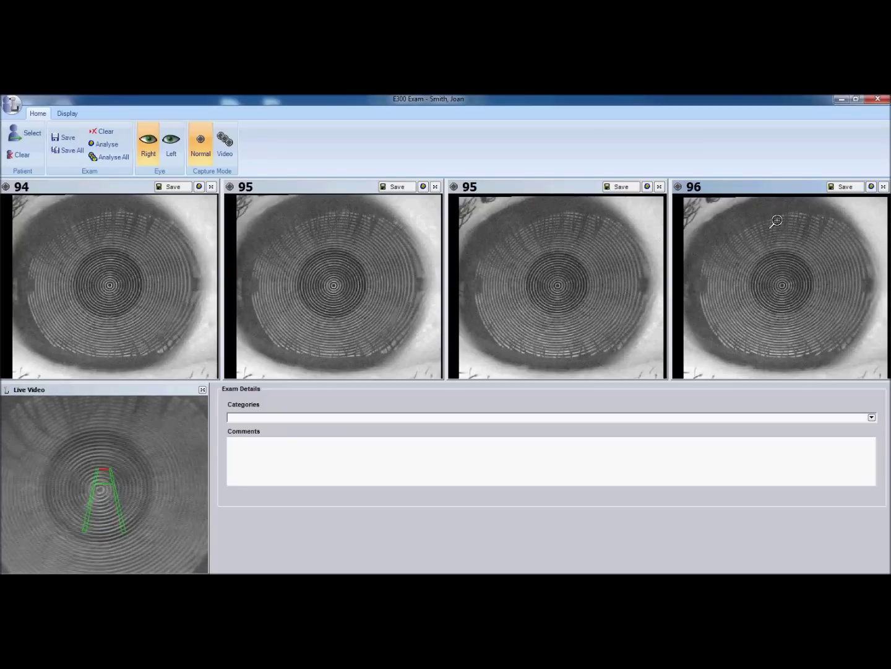
Step: Zoom into capture 96, reset it, then magnify its lower cornea twice to check tear breakup
click(785, 285)
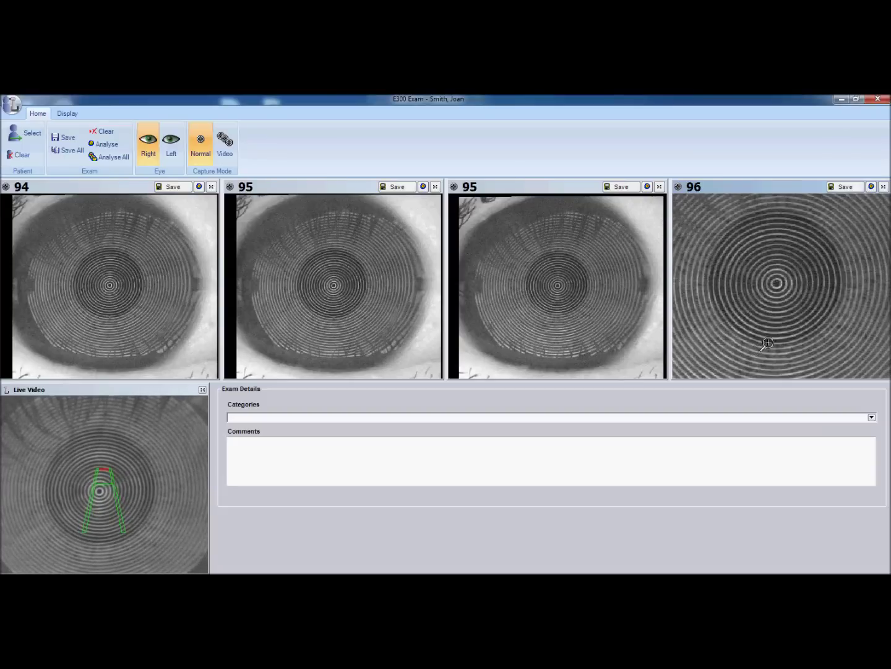
right_click(777, 285)
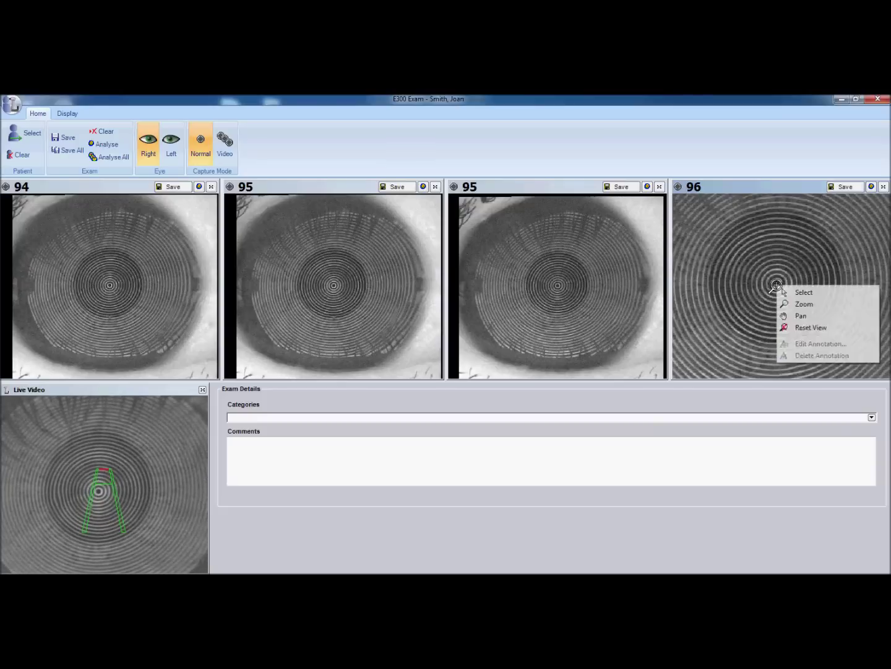
click(799, 327)
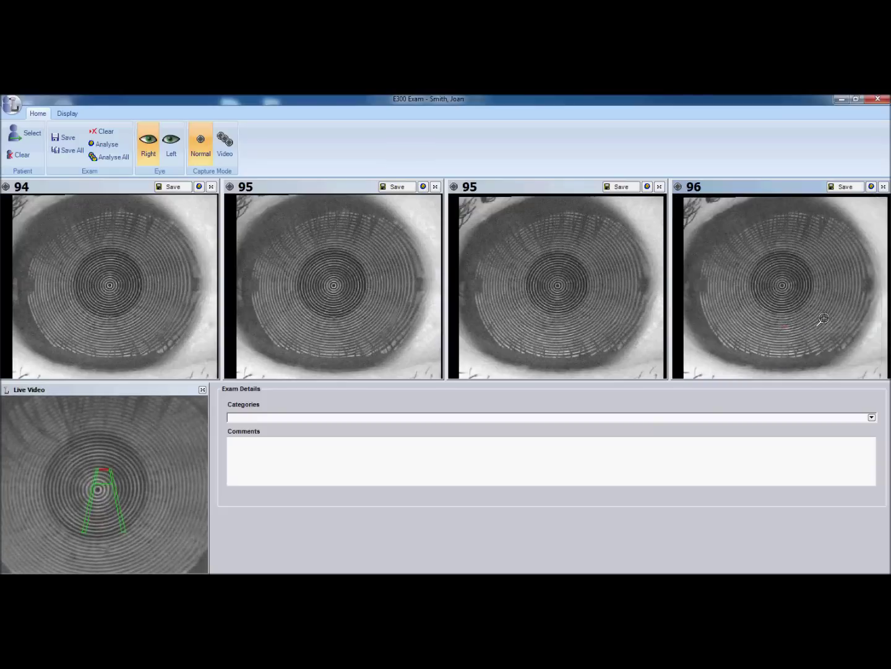
click(767, 325)
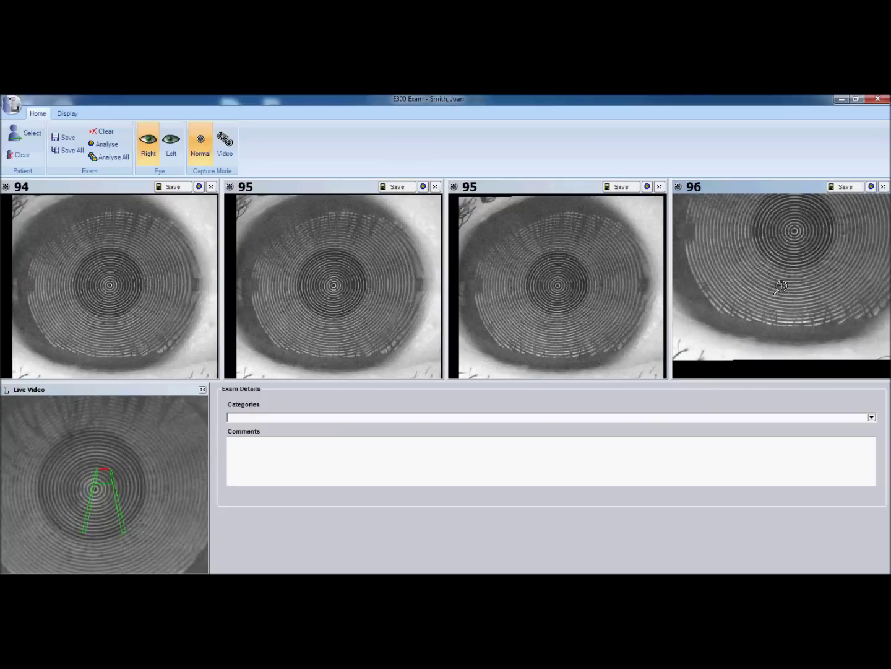
click(782, 286)
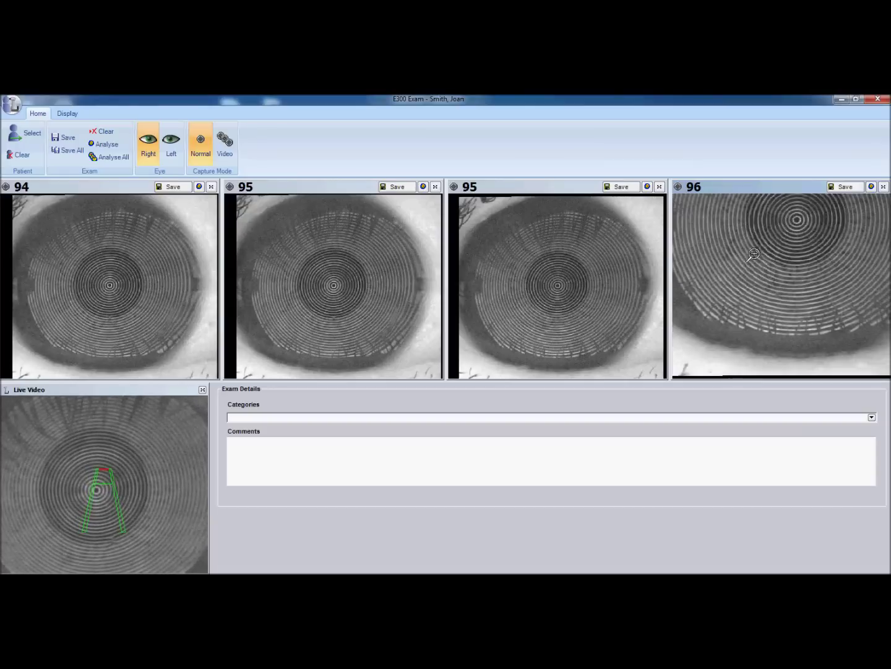